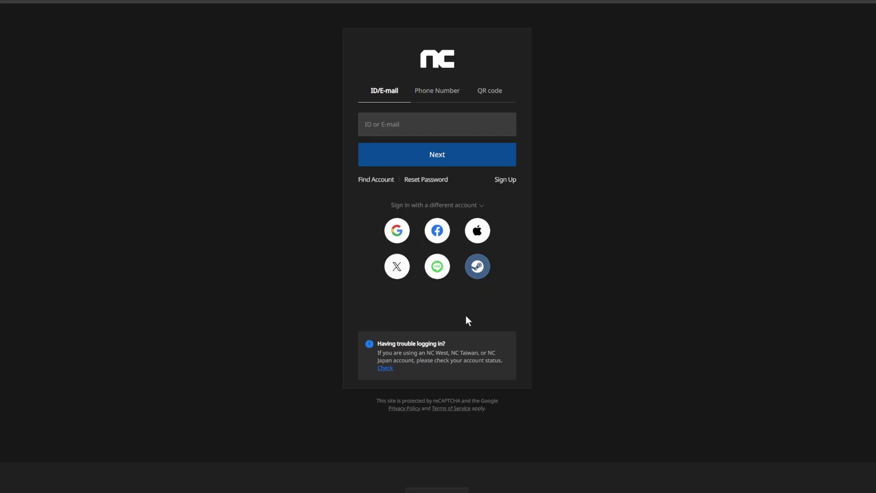
Sign in to NCSOFT with your Google account and approve NCSOFT's access to it.
click(405, 228)
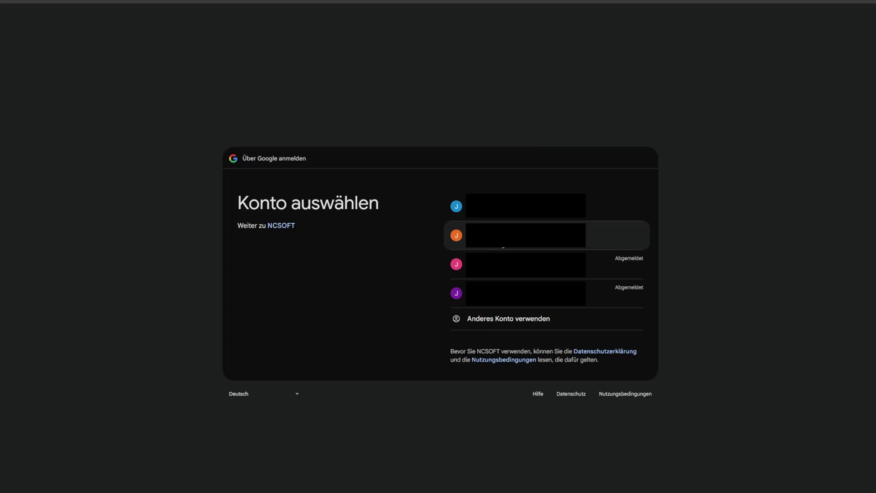
click(501, 235)
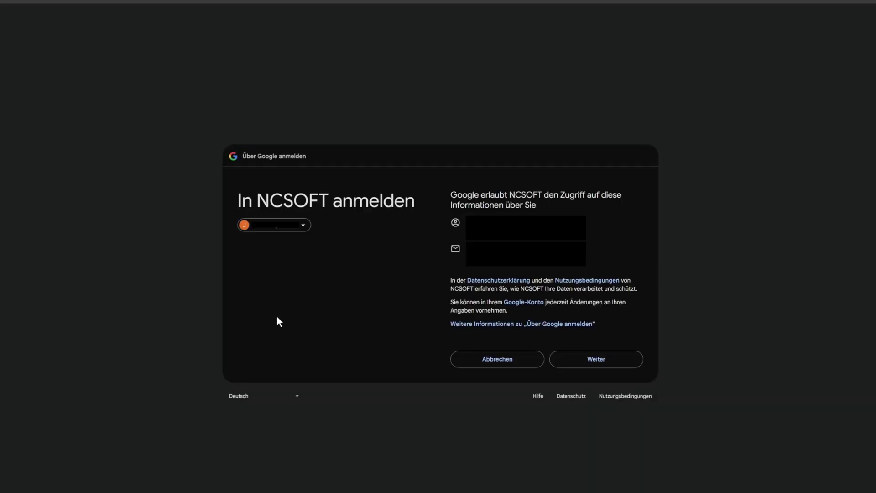
click(580, 362)
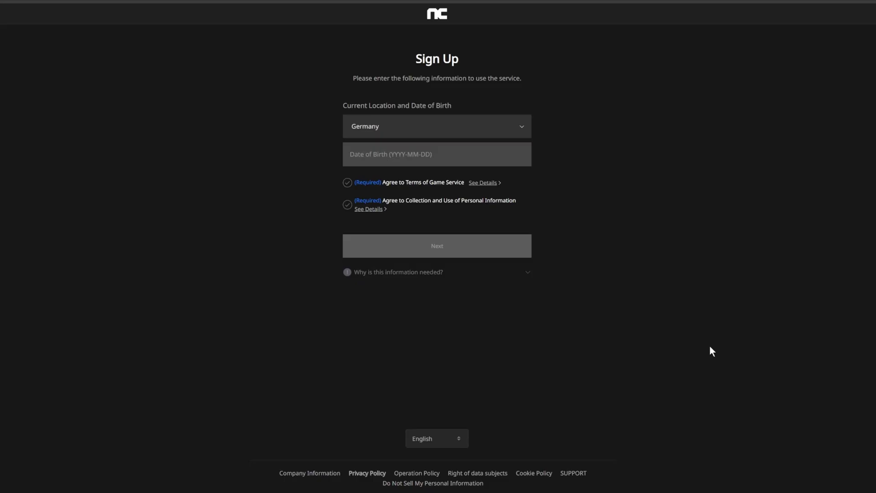
Set the sign-up form's current location to Taiwan and enter a date of birth.
click(461, 131)
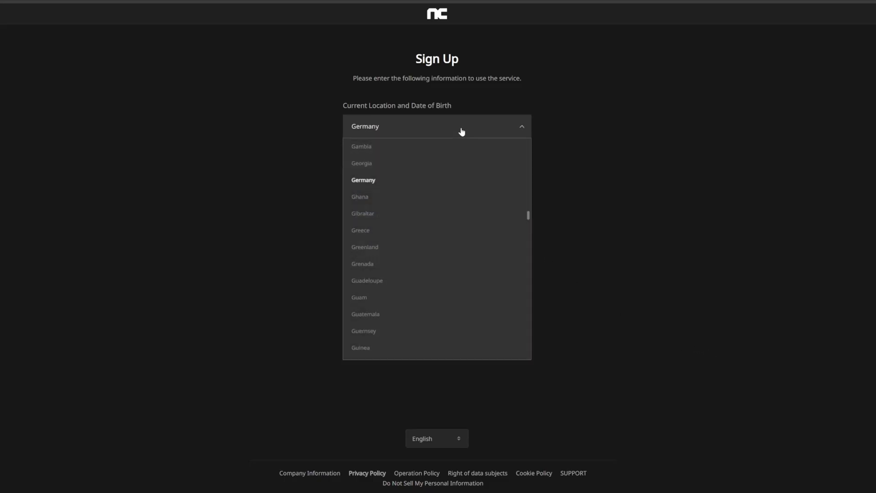
scroll(465, 233, down, 5)
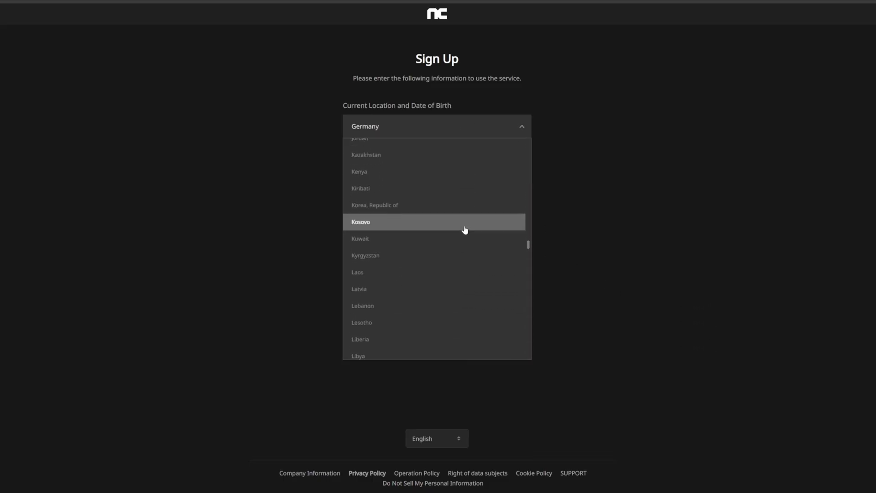
scroll(465, 231, down, 20)
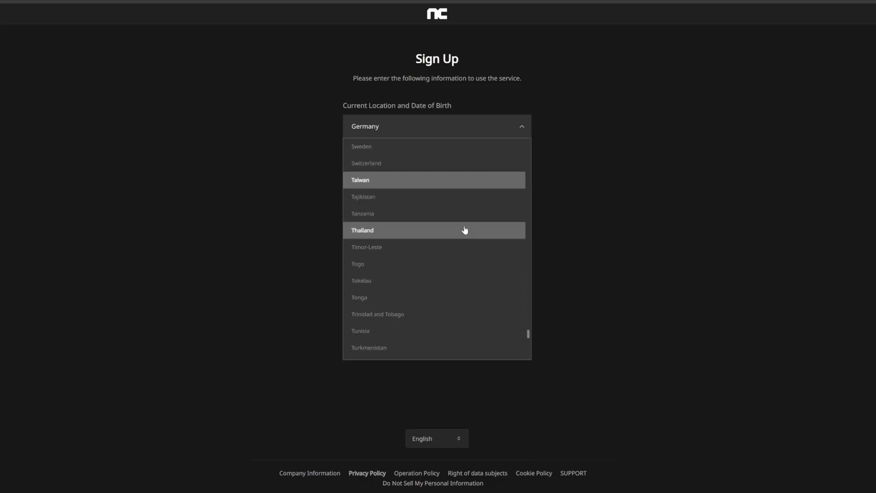
click(419, 182)
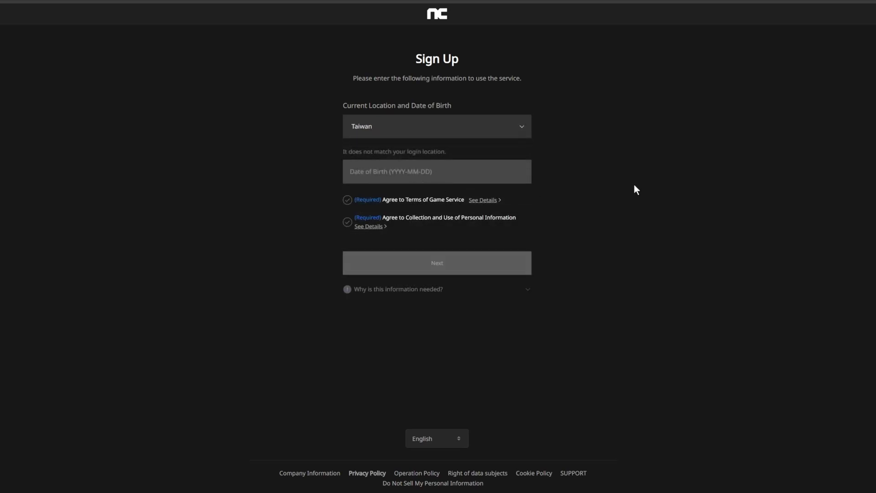
click(476, 172)
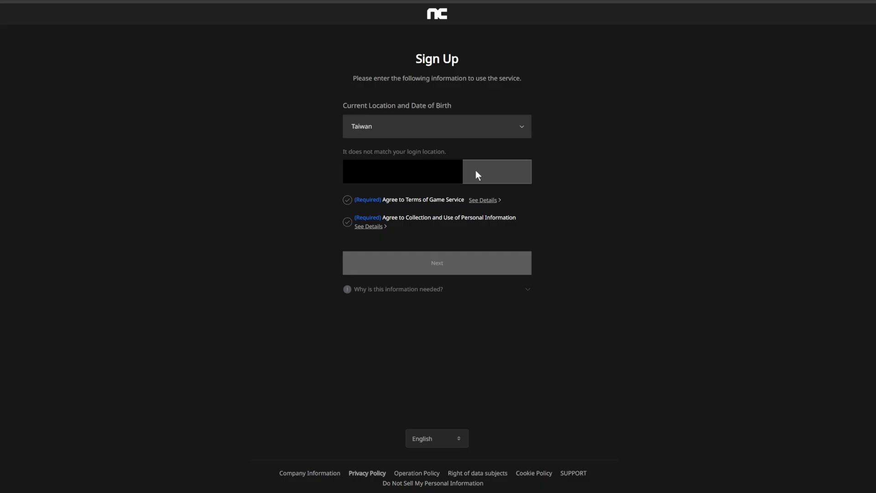
Accept the Terms of Game Service and personal-information agreements, then submit the sign-up.
click(348, 203)
click(347, 221)
click(393, 257)
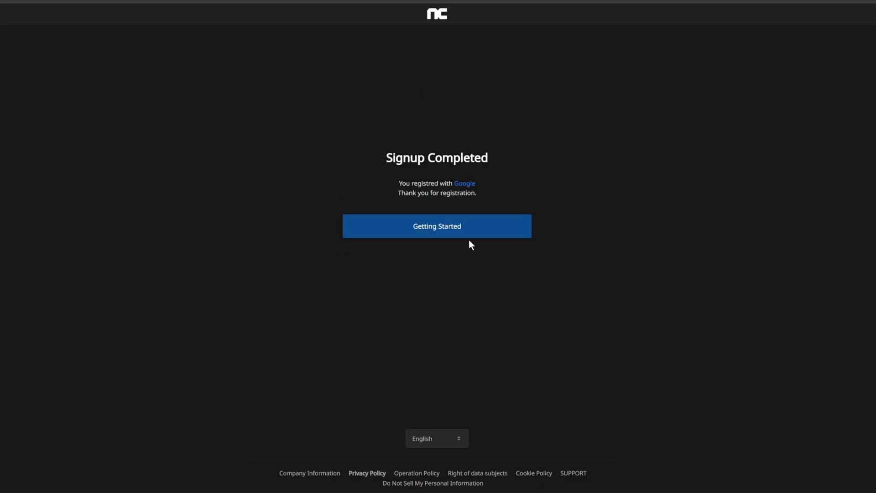
Start AION2 pre-registration, accept all three required consents, and continue to 下一頁.
click(464, 231)
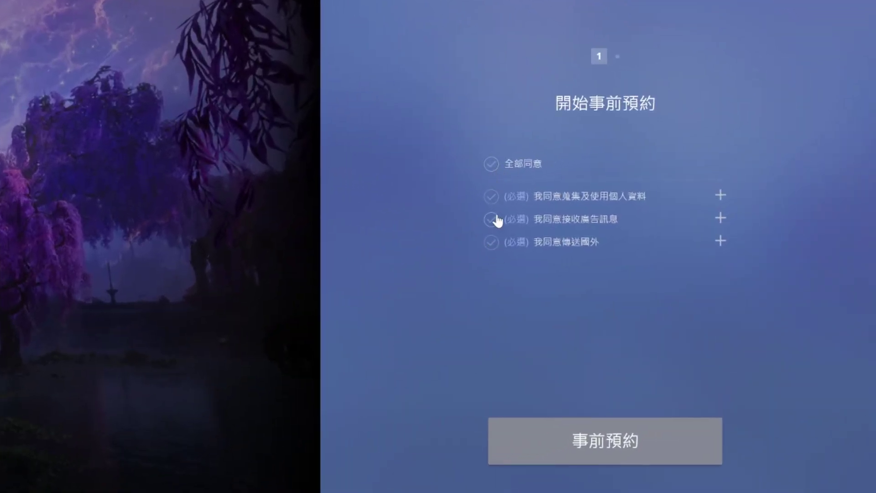
click(490, 242)
click(491, 219)
click(491, 196)
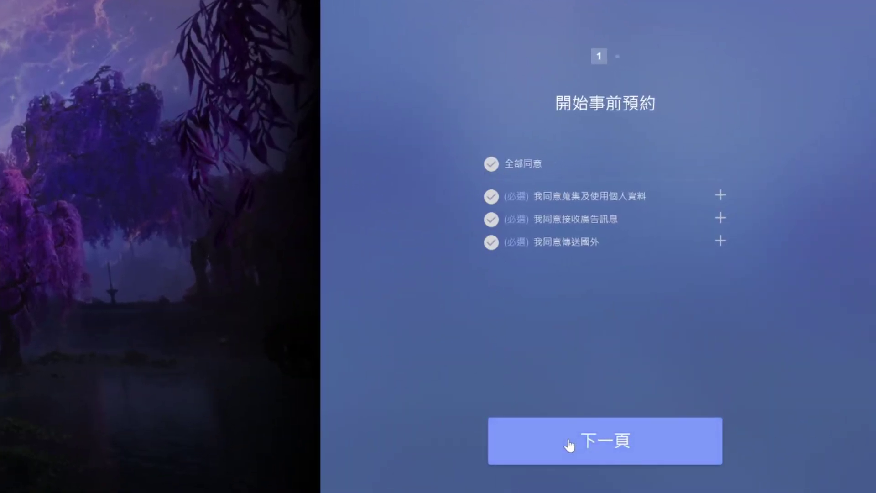
click(567, 452)
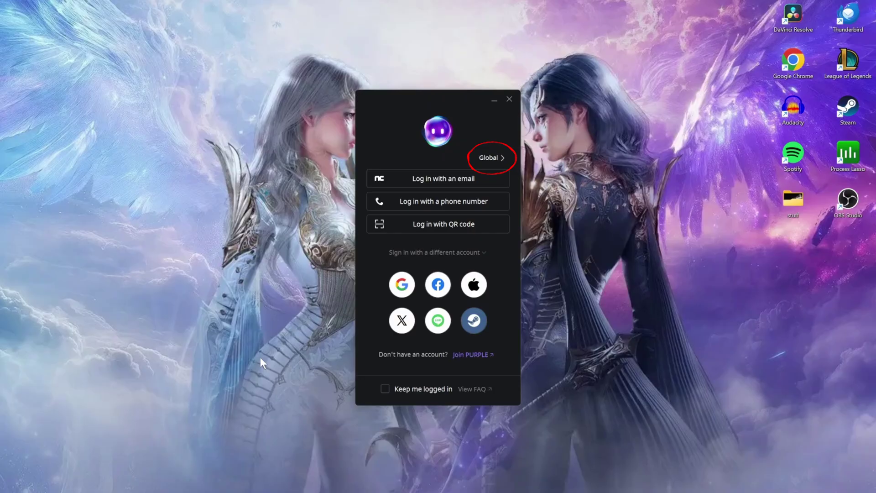
Enable Keep me logged in, start PURPLE's Google login, and centre the browser login window.
click(384, 388)
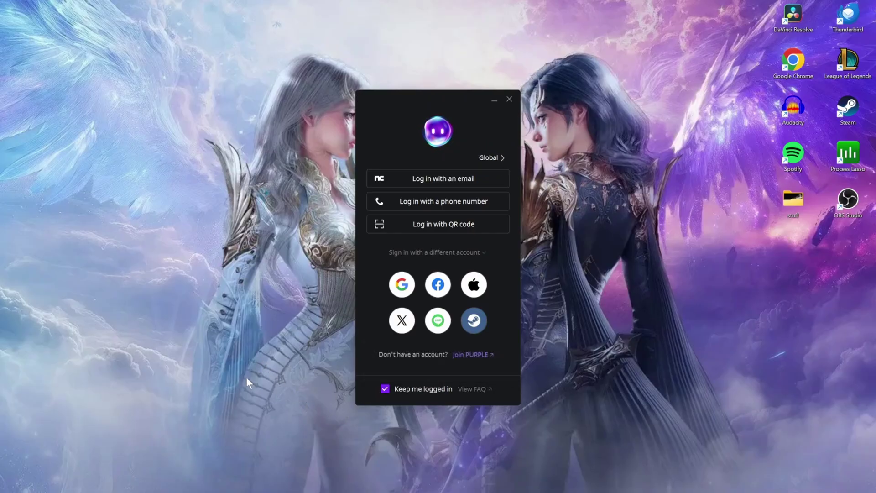
click(393, 285)
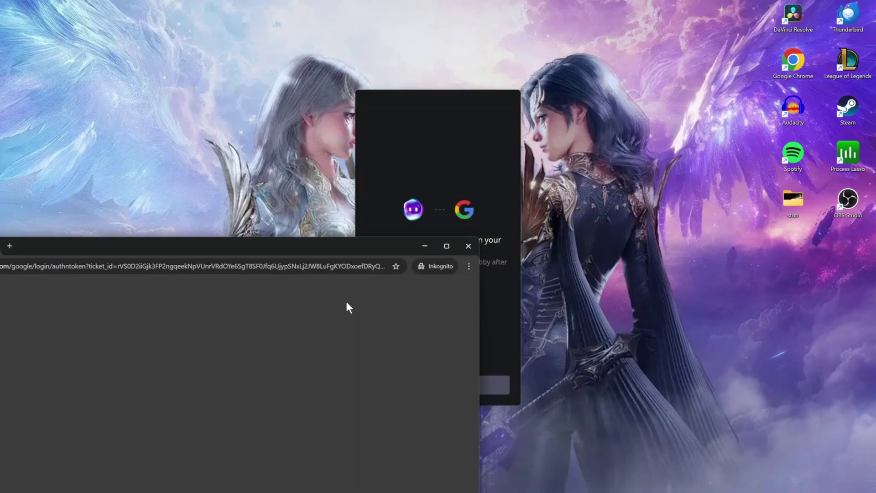
drag(314, 244, 544, 59)
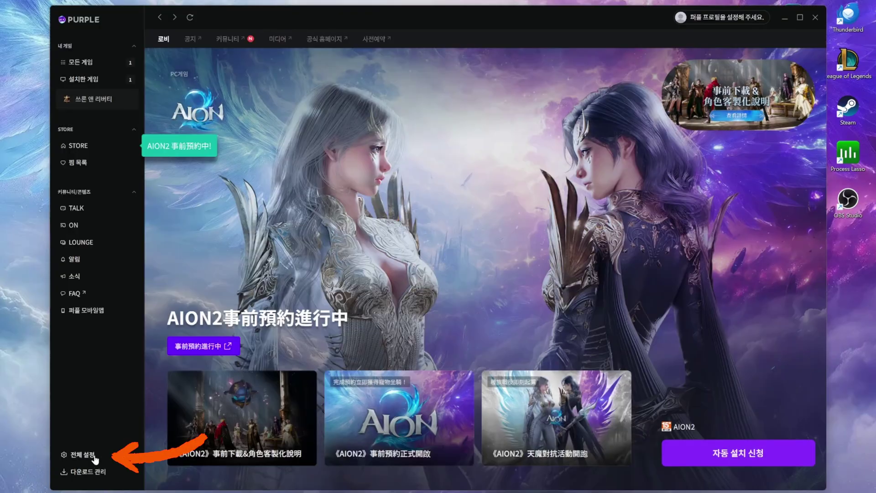
Switch PURPLE's launcher language (퍼플 언어) from Korean to English in 전체 설정.
click(93, 457)
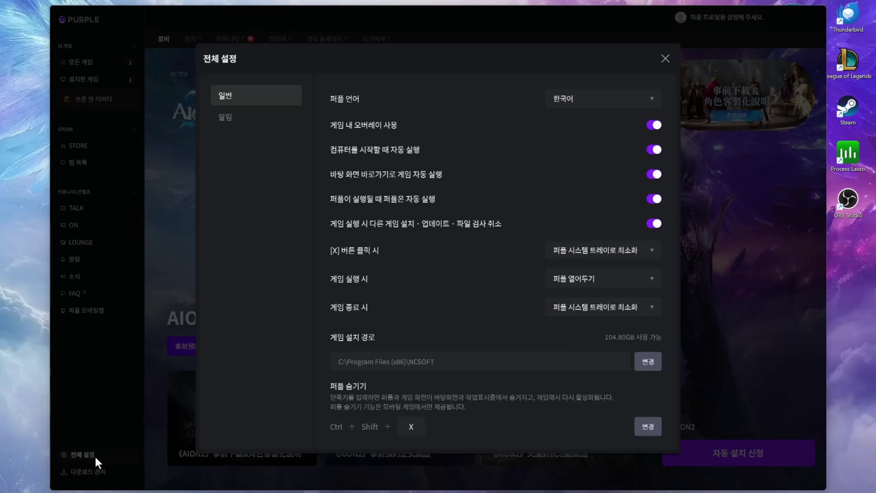
click(561, 99)
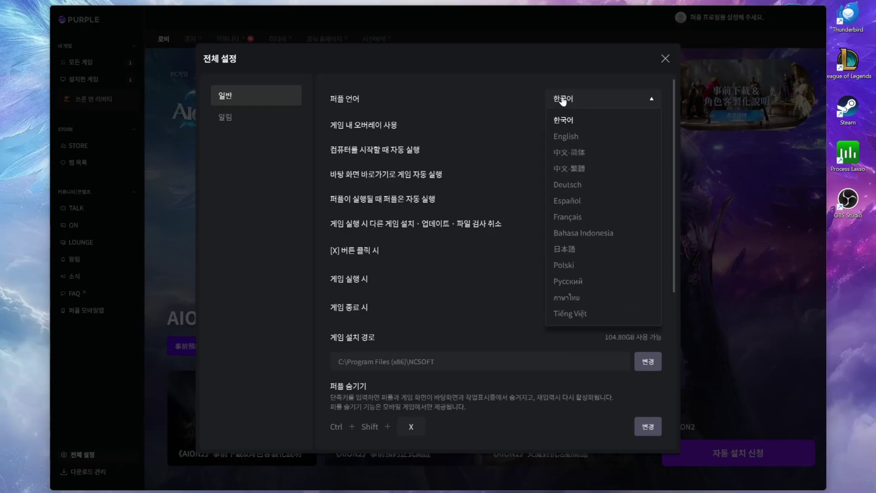
click(580, 136)
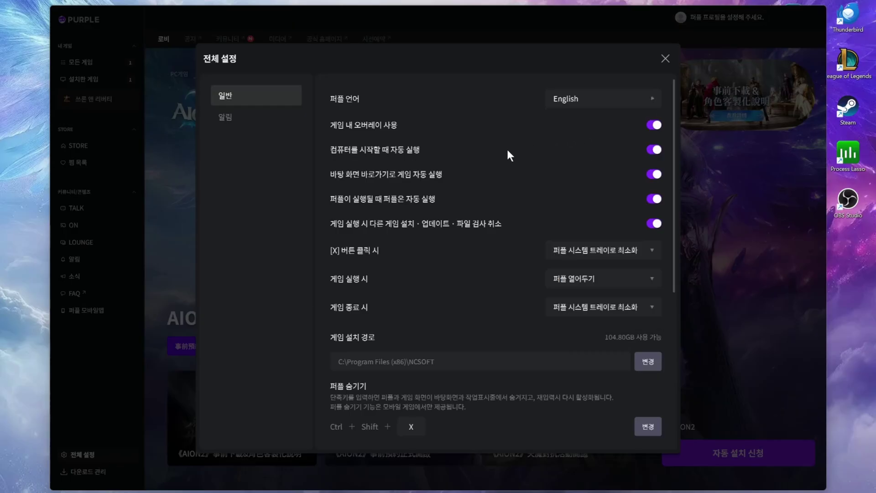
click(665, 58)
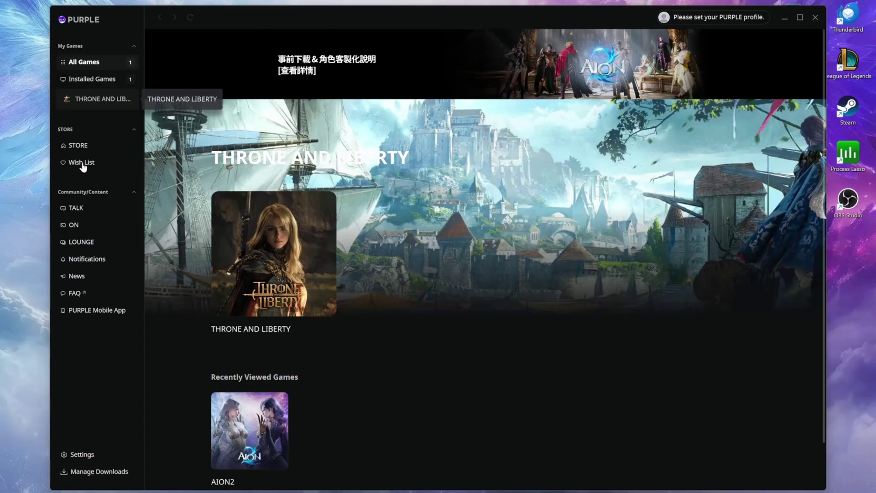
Schedule AION2's early installation from its PURPLE store page and confirm with OK.
click(82, 146)
scroll(234, 181, down, 5)
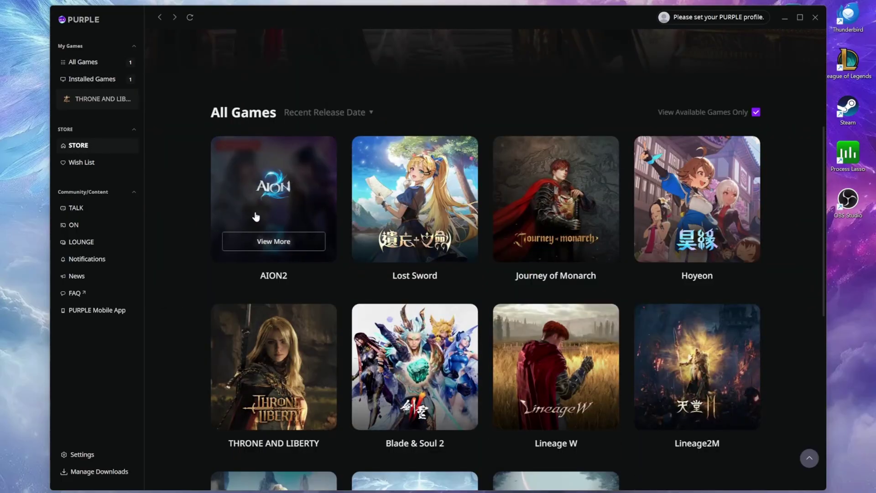
click(253, 241)
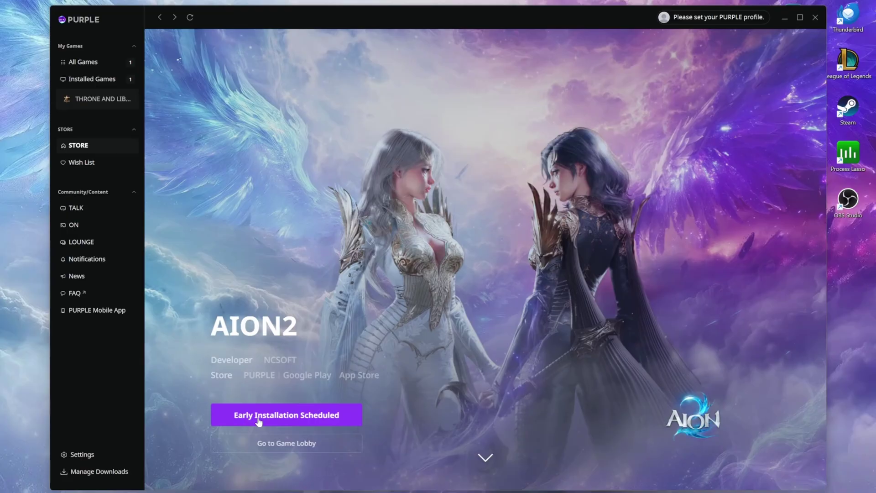
click(258, 421)
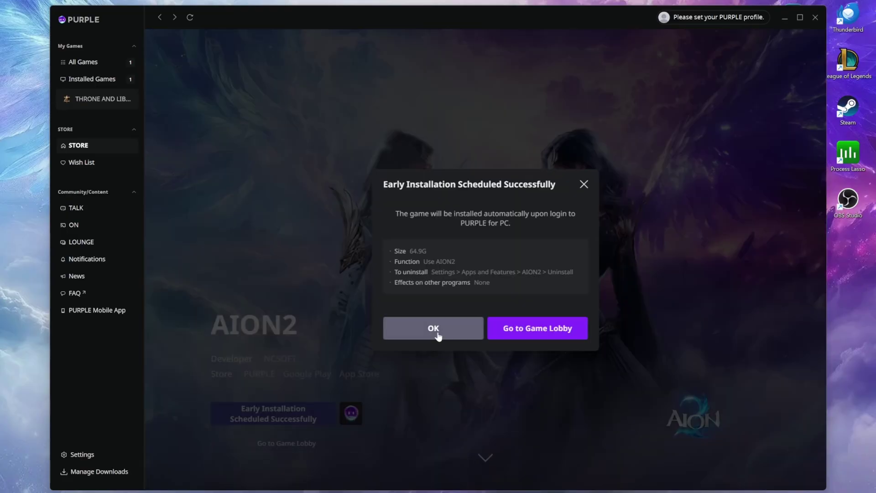
click(434, 337)
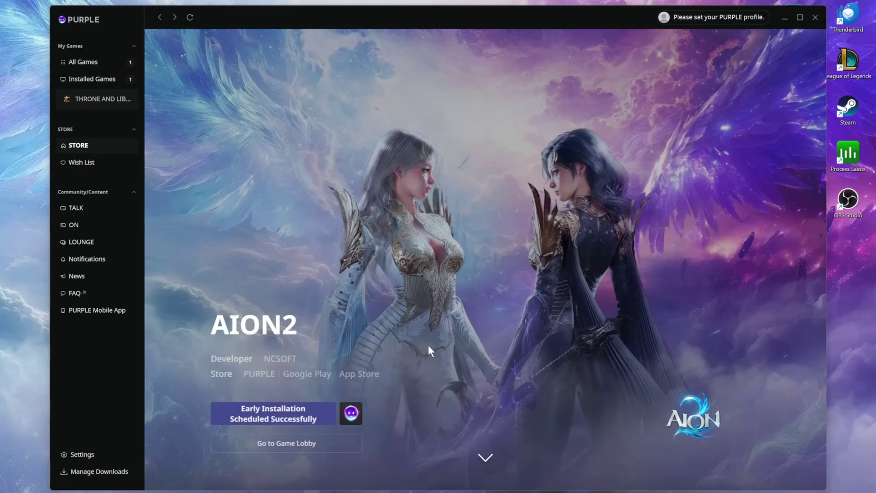
click(738, 21)
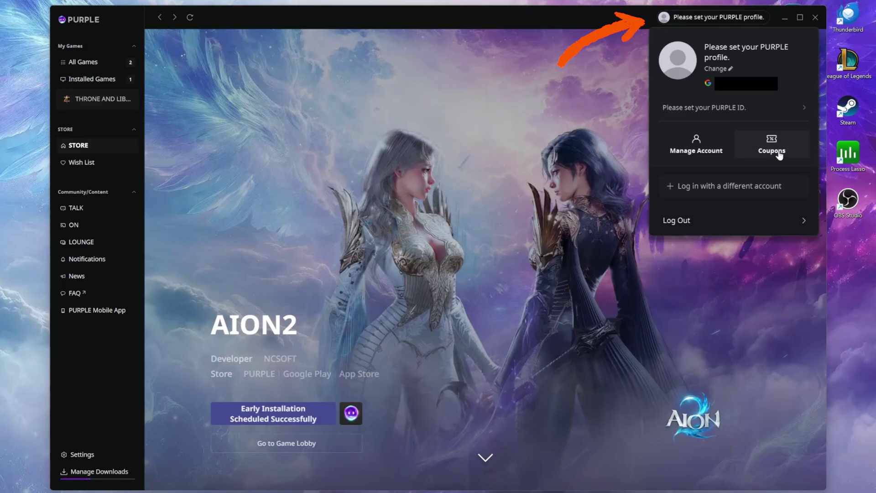
click(775, 146)
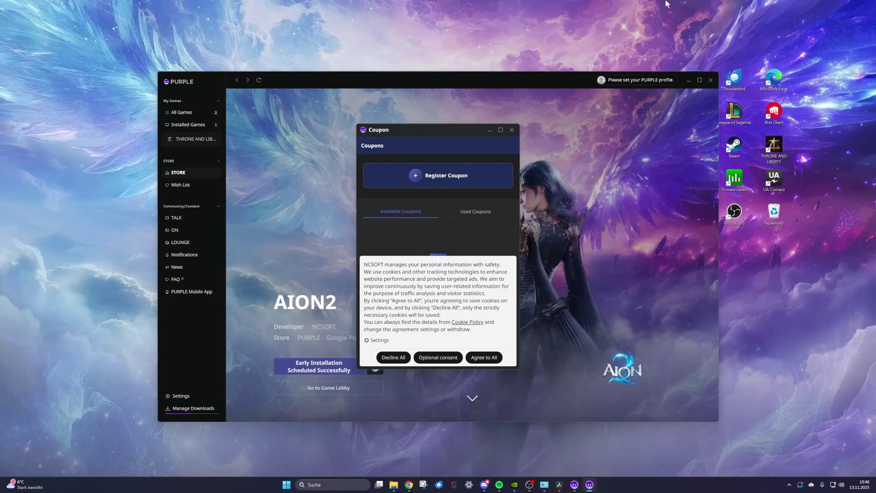
click(512, 129)
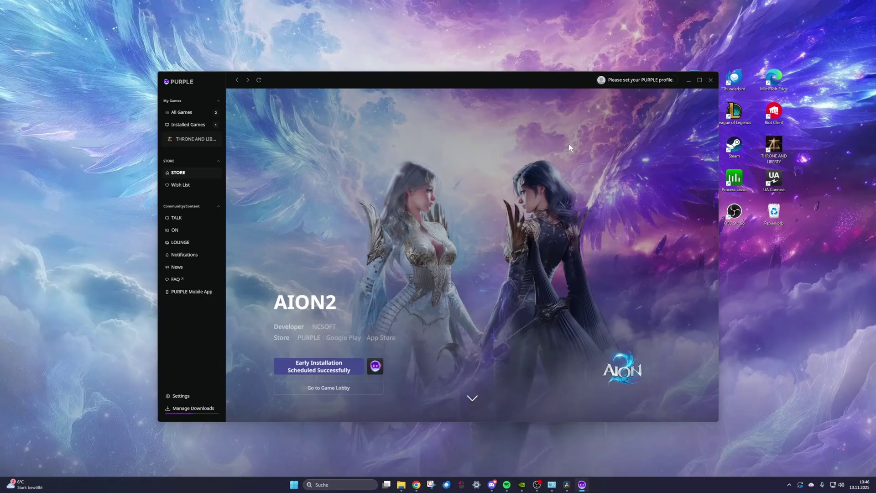